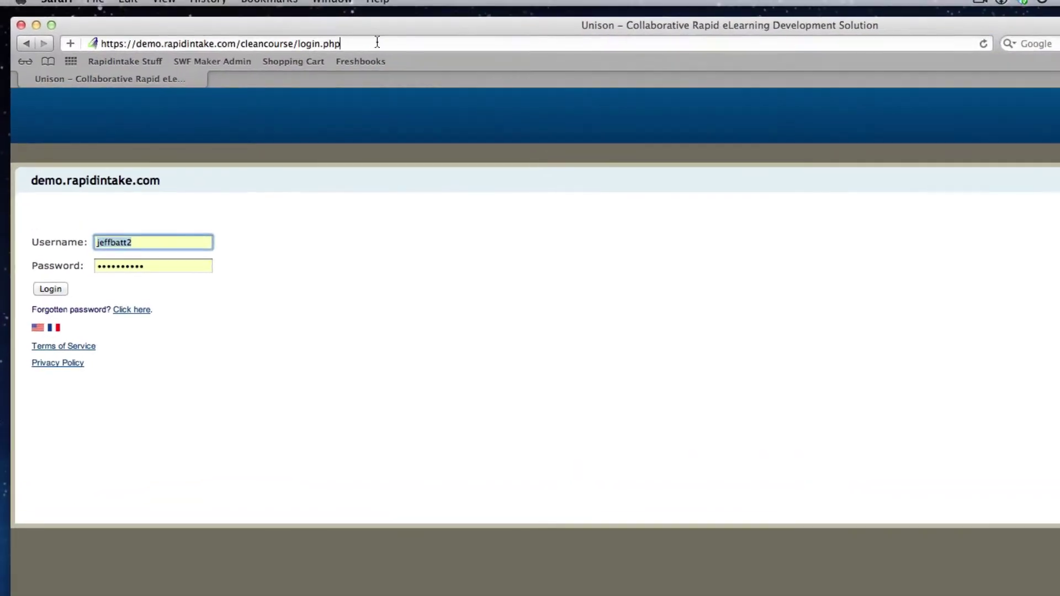
Step: Log in to the Unison demo site using the prefilled username and password
click(373, 42)
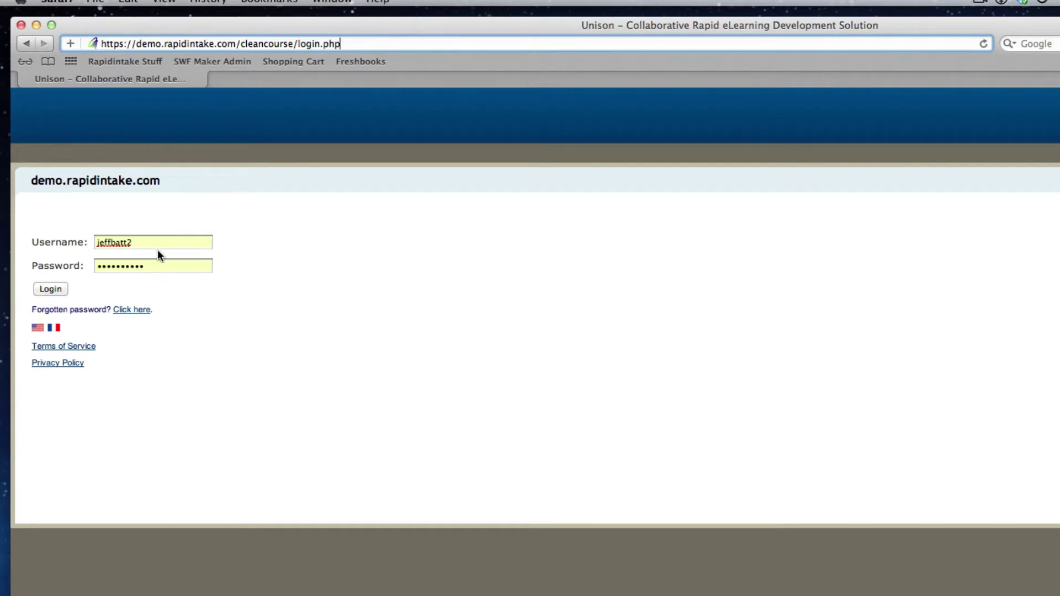
click(62, 289)
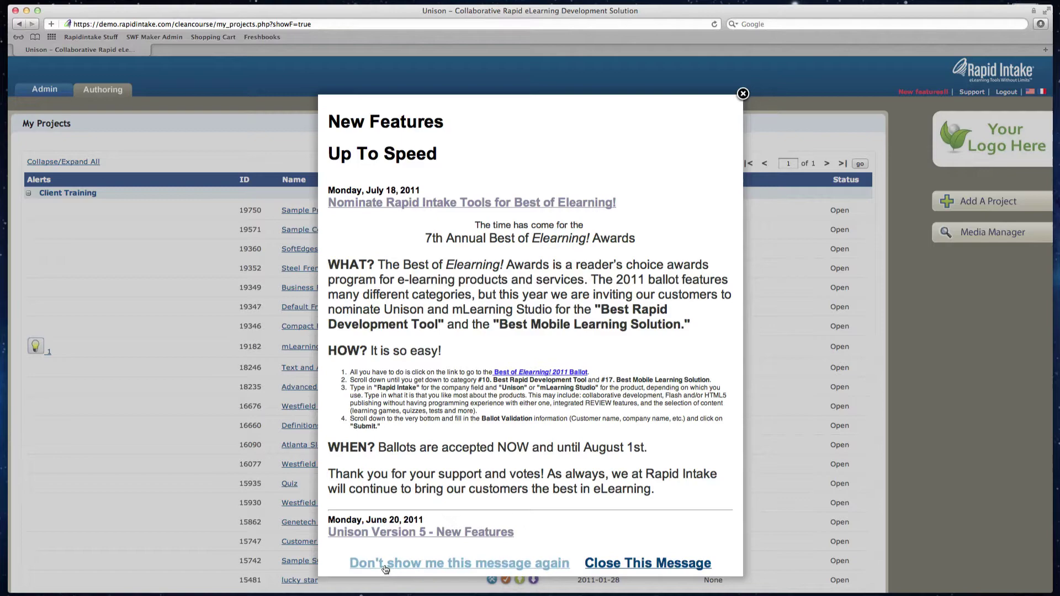
Step: Turn off the New Features announcement for good and scroll through My Projects
click(497, 565)
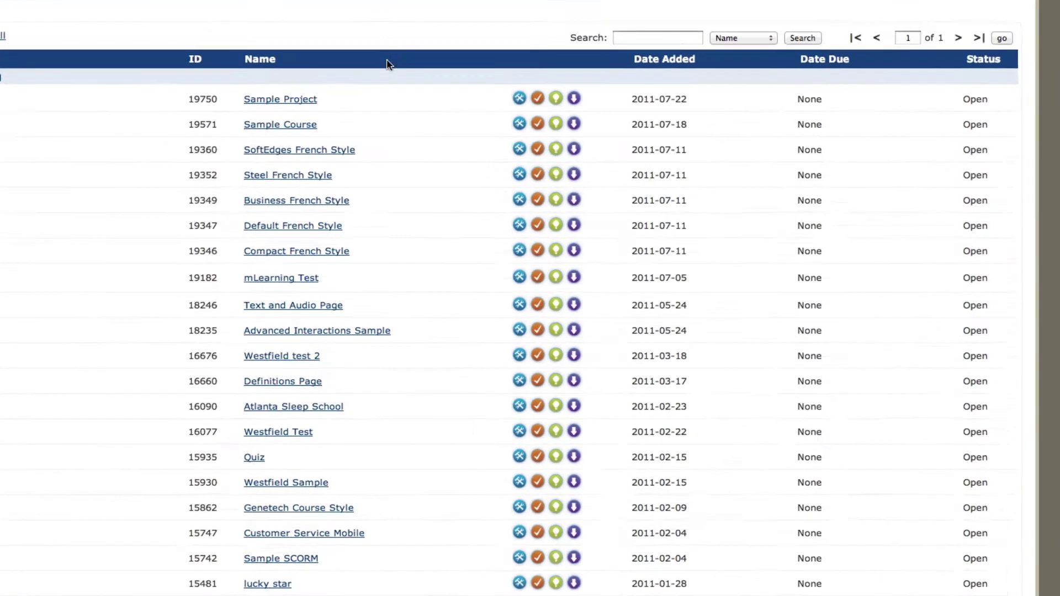
scroll(373, 96, down, 8)
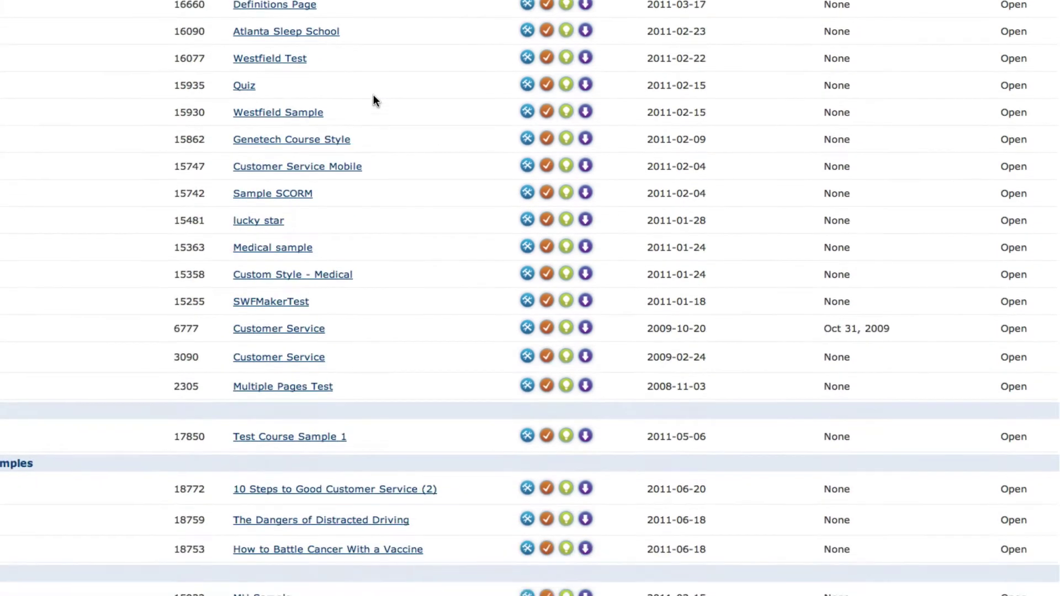
scroll(373, 95, up, 4)
scroll(373, 101, up, 4)
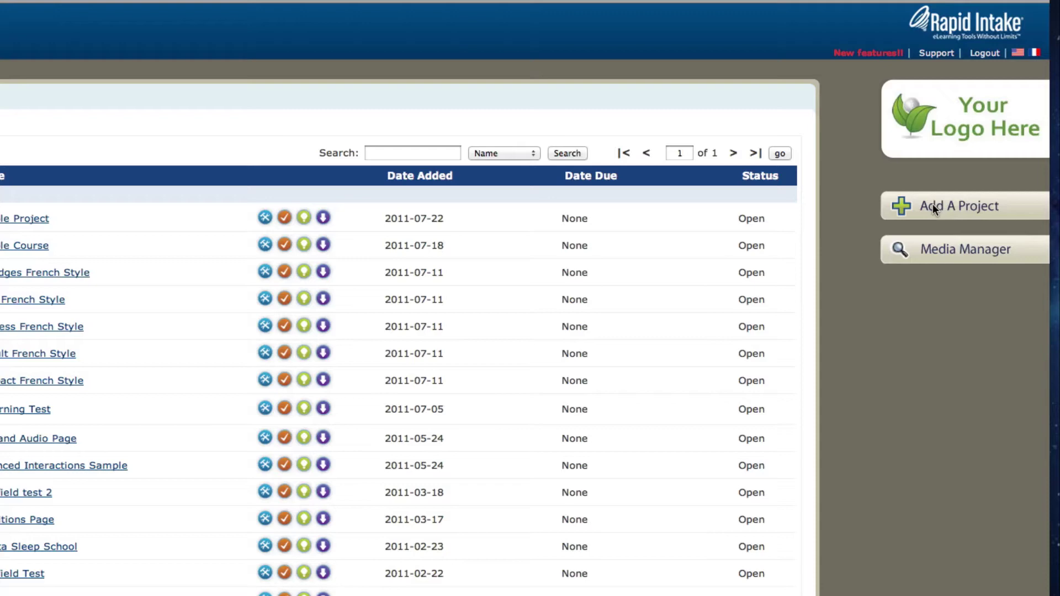
Step: Add a new project of the Author and Review type
click(932, 207)
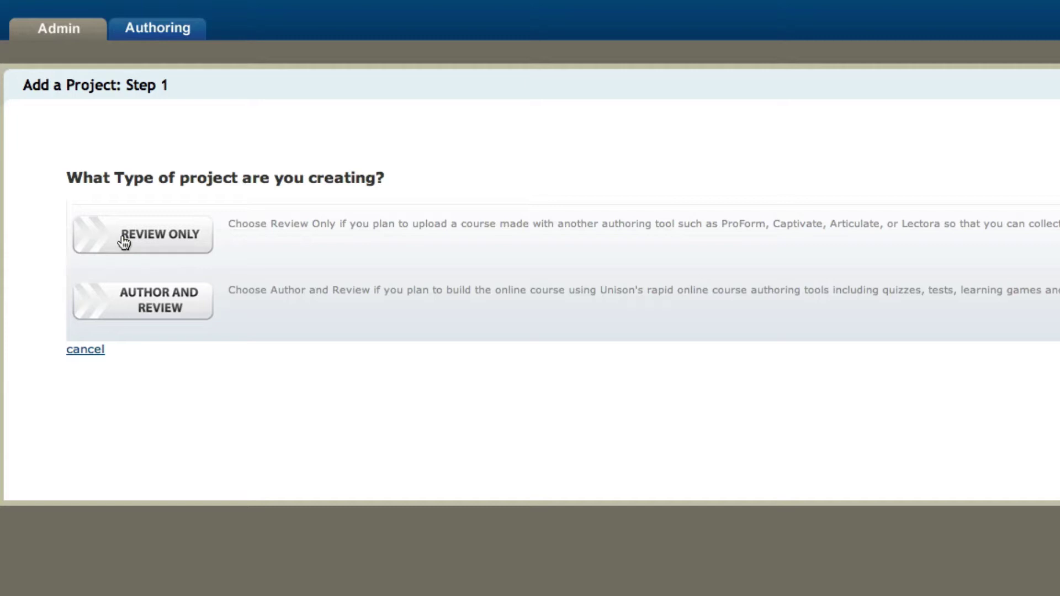
click(105, 293)
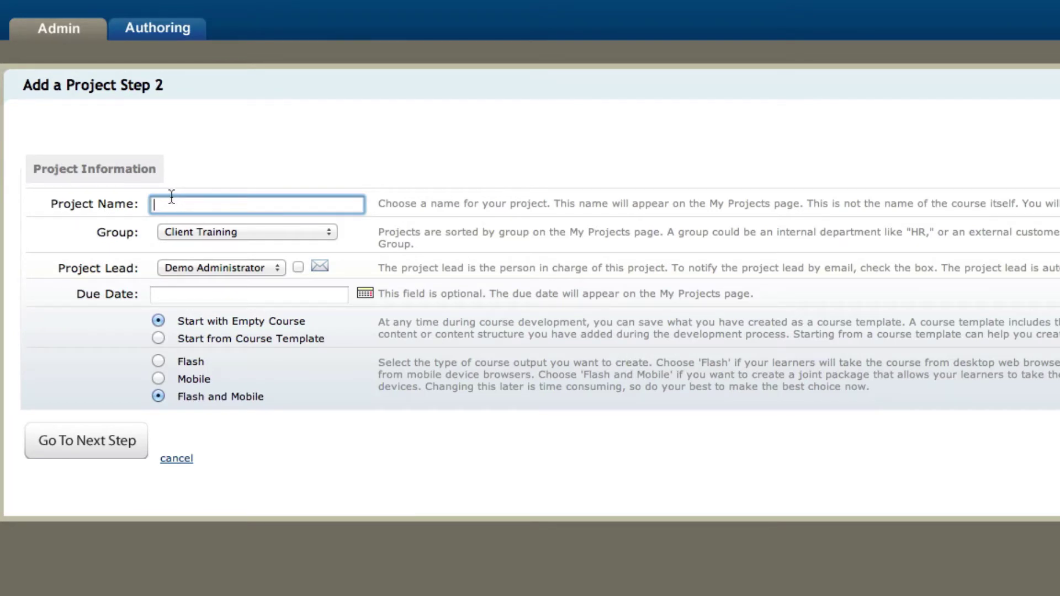
Step: Name the project 'Sample Project', keeping Client Training group and Demo Administrator as lead
text(Sample Project)
click(171, 232)
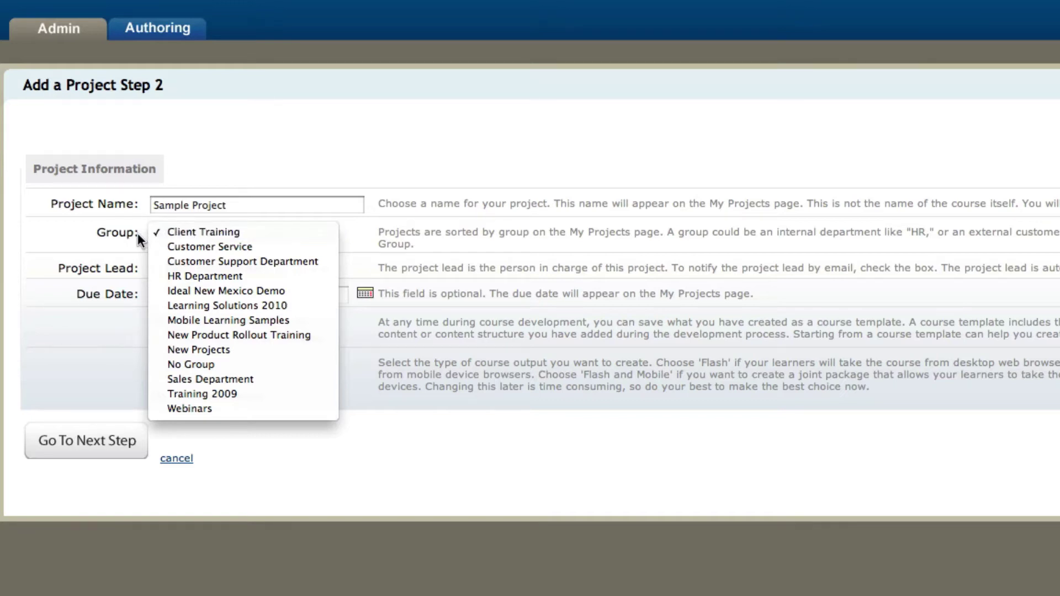
click(204, 232)
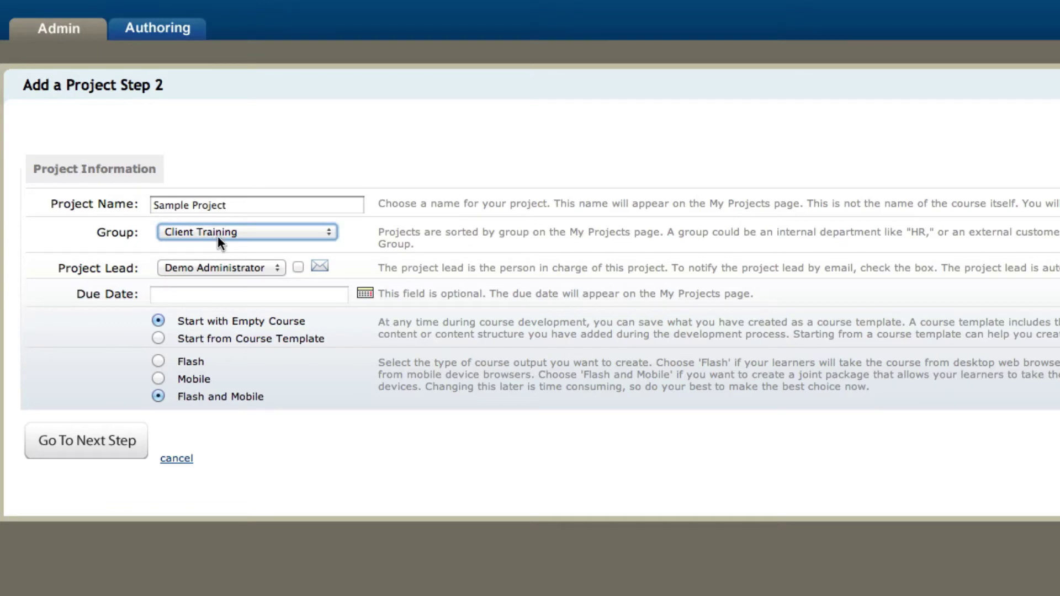
click(199, 268)
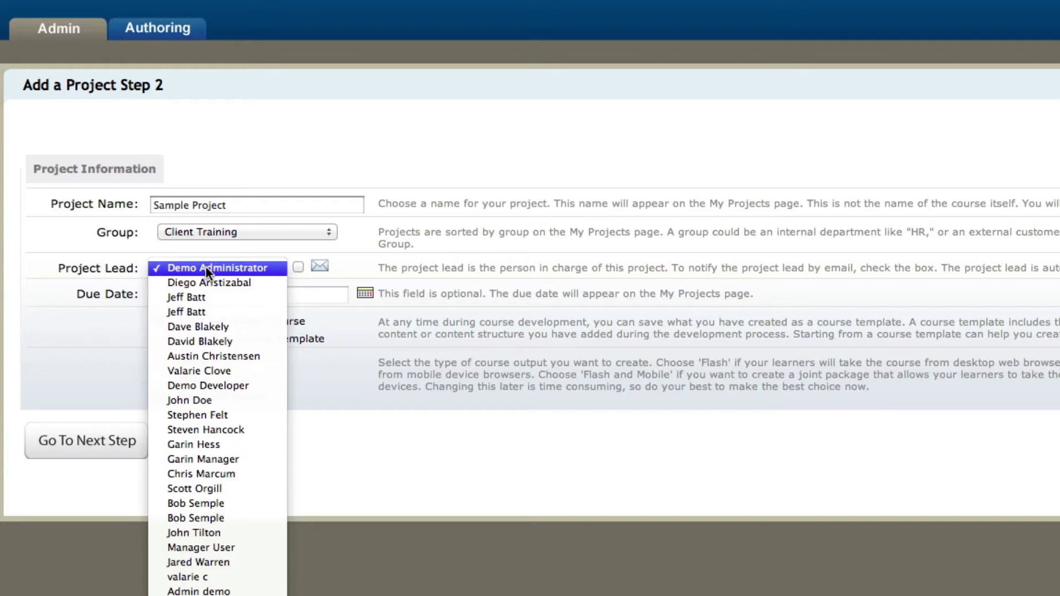
click(303, 268)
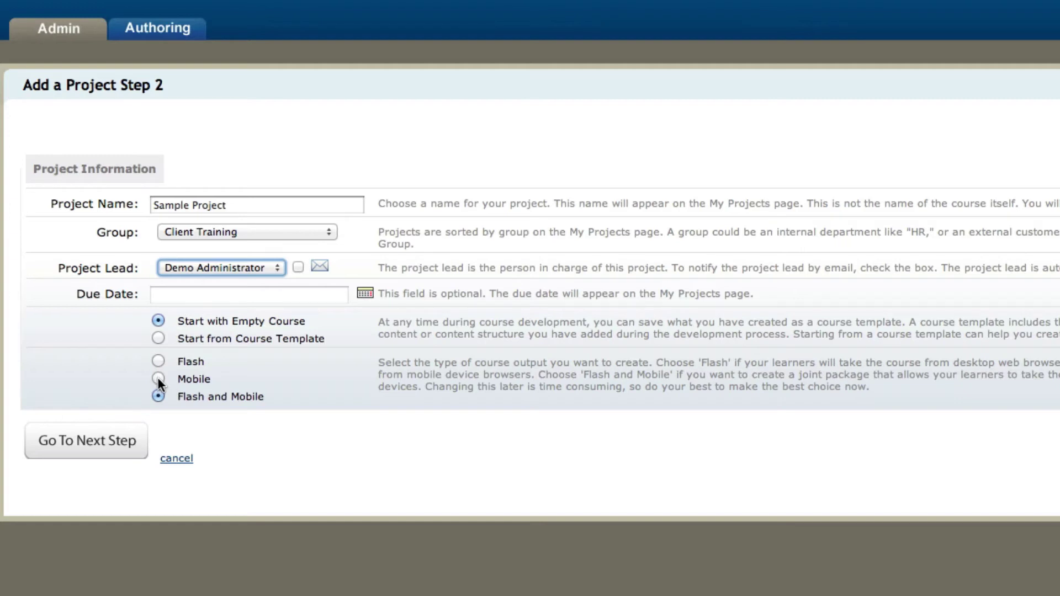
click(158, 379)
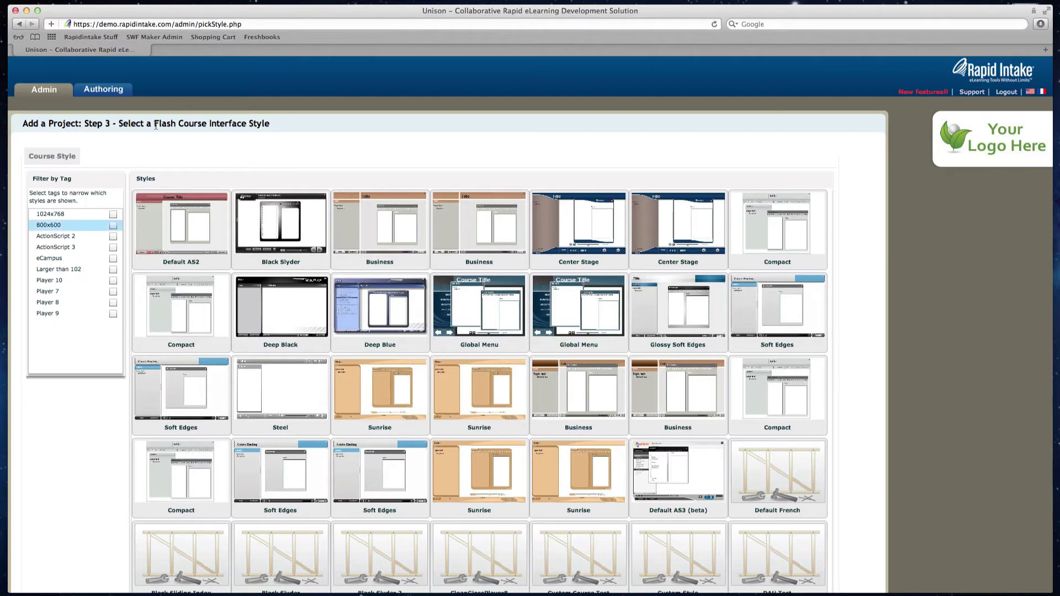
Step: Preview Deep Black, then choose iconicstyle (Beta) as the Flash course interface style
drag(154, 124, 285, 128)
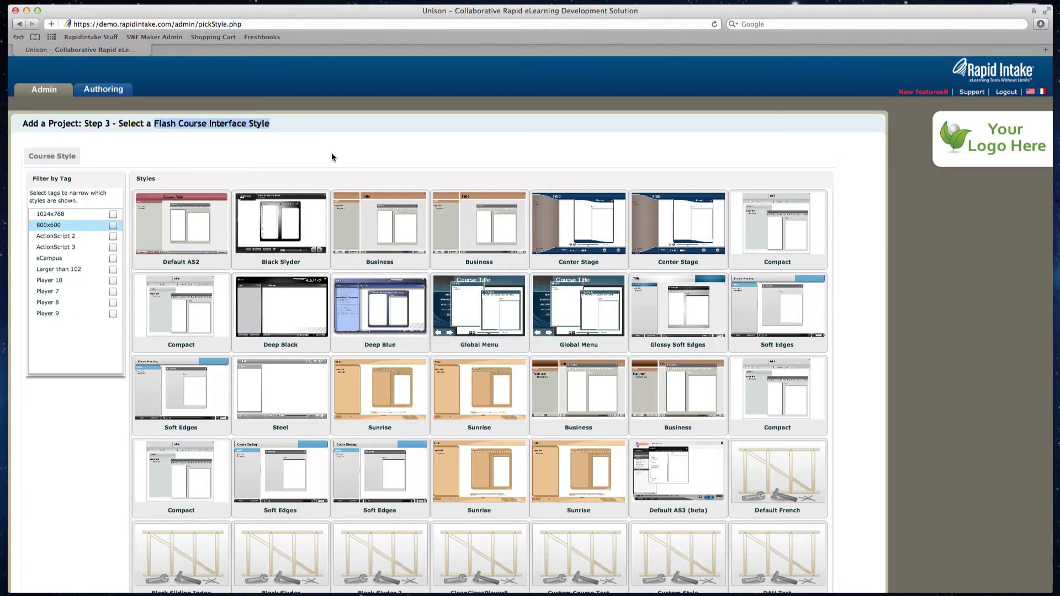
scroll(338, 156, down, 10)
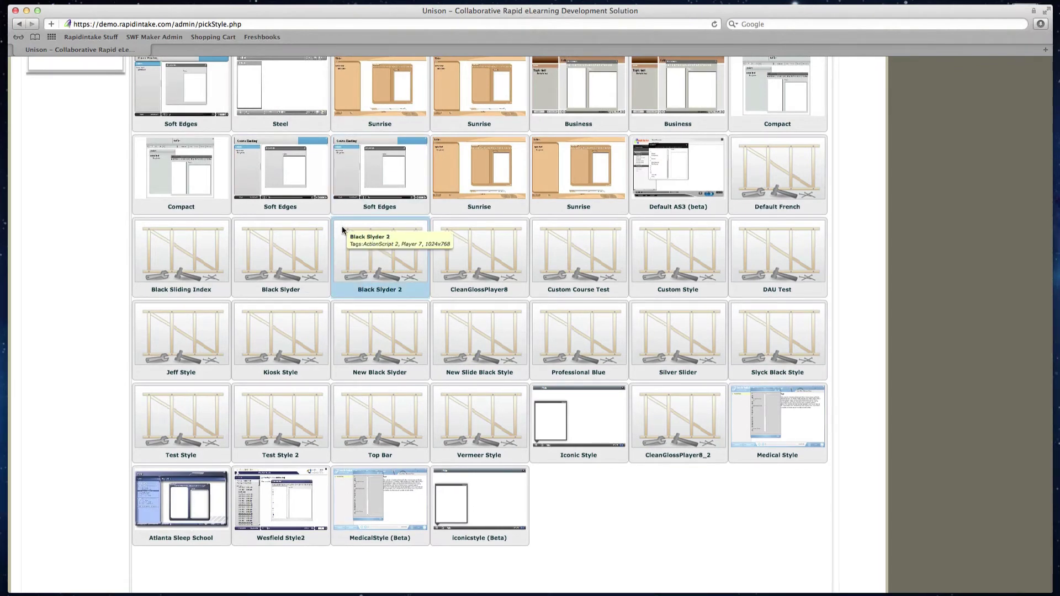
scroll(342, 229, up, 8)
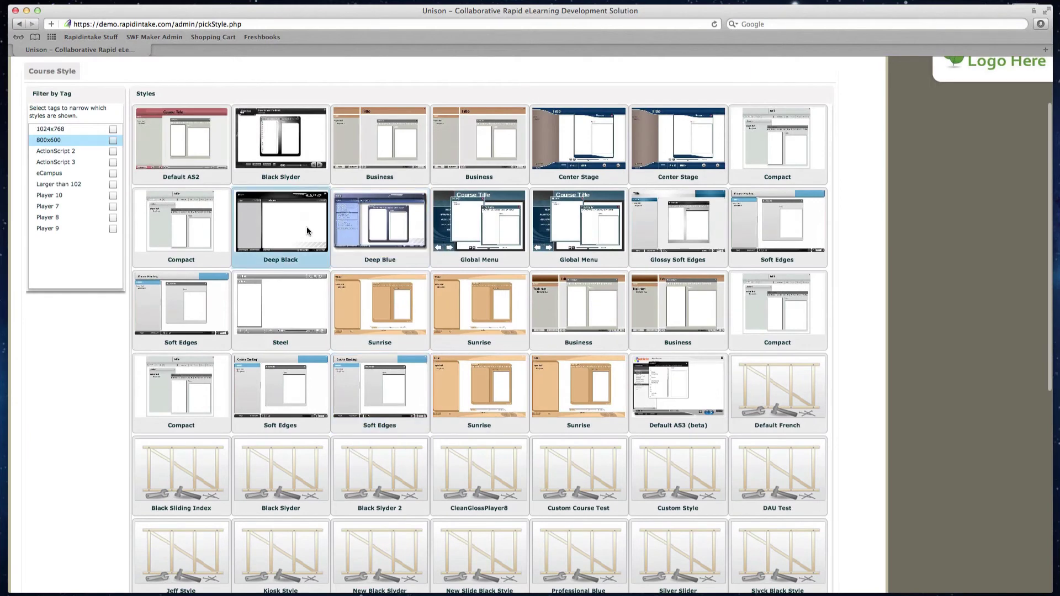
click(307, 226)
drag(237, 197, 237, 453)
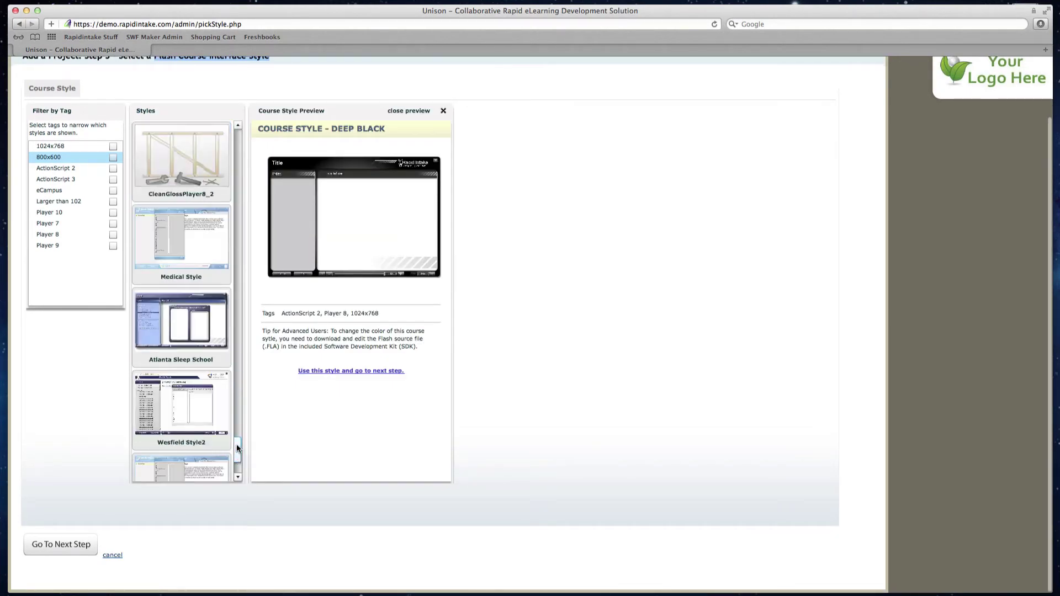
scroll(236, 443, down, 2)
click(184, 398)
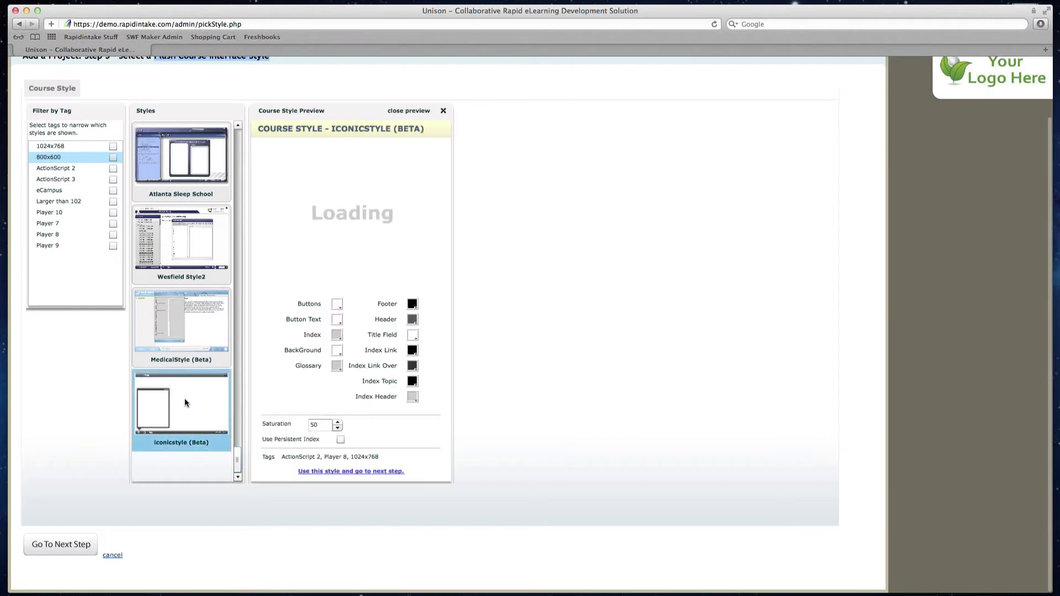
click(57, 545)
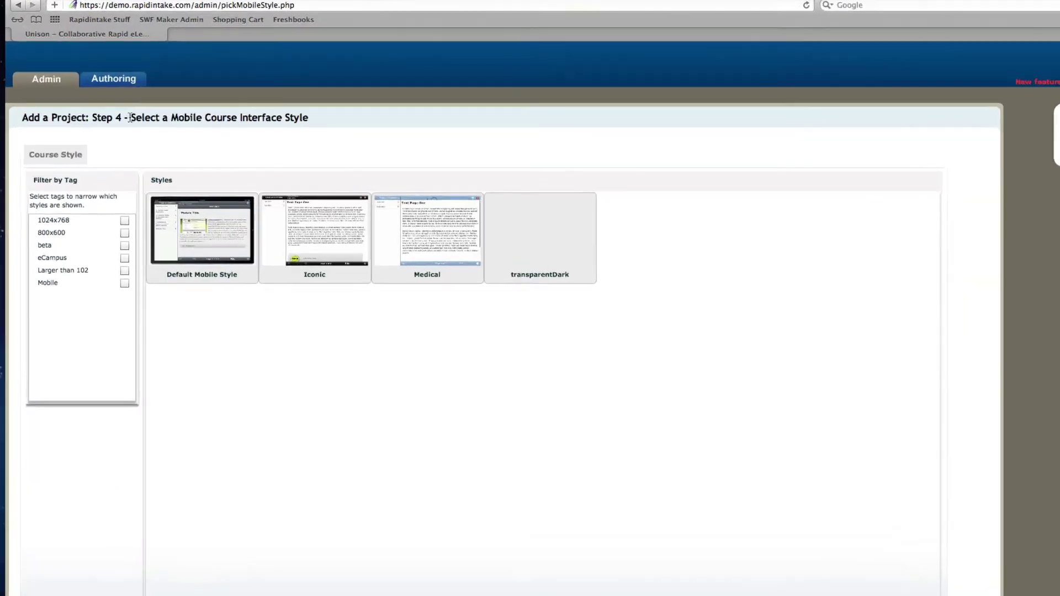
Step: Select and preview Iconic as the mobile course interface style
drag(129, 117, 314, 114)
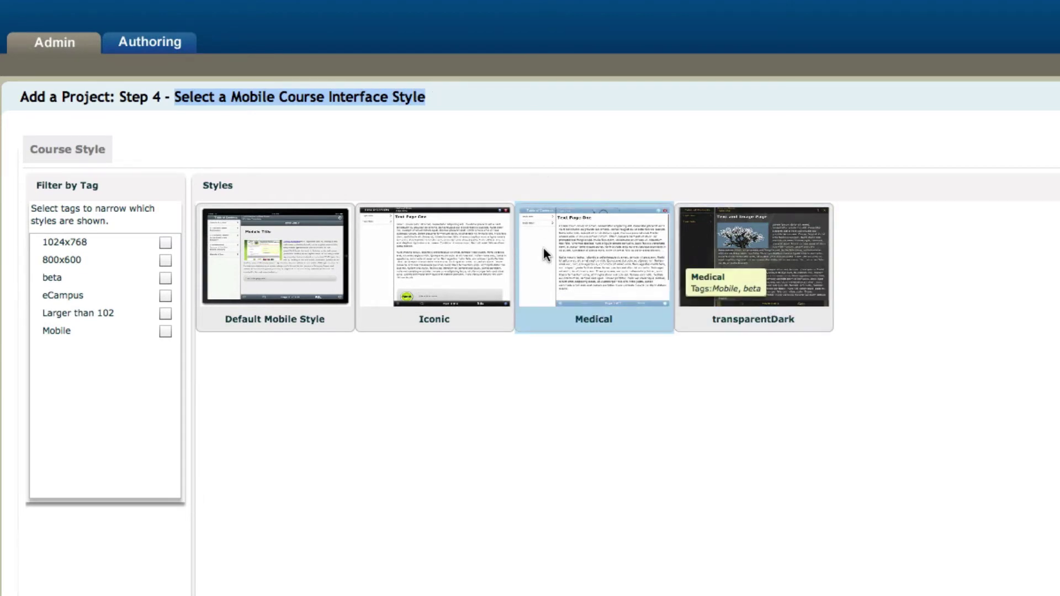
click(500, 242)
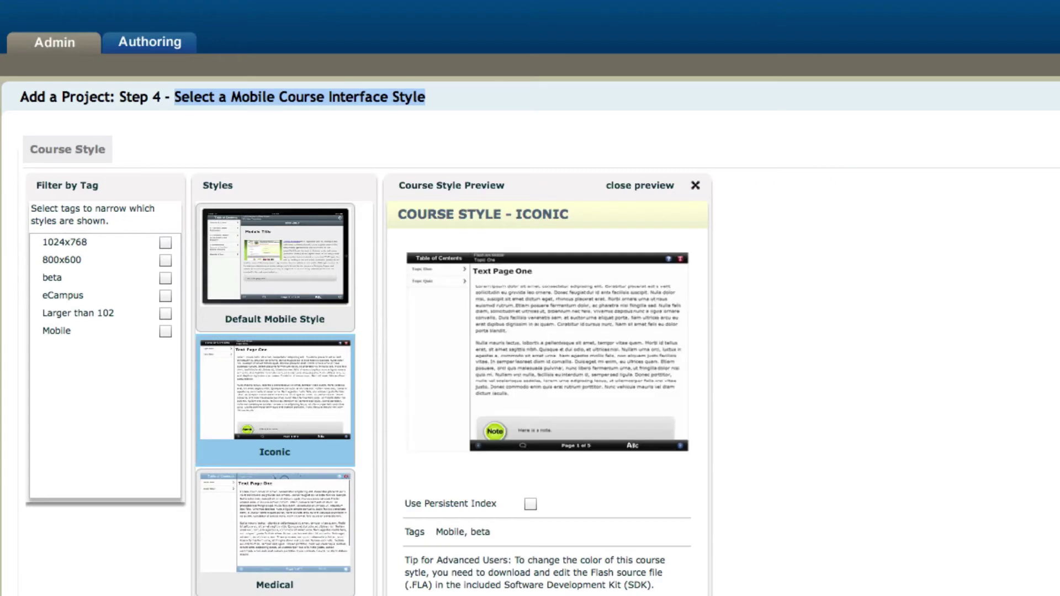
scroll(530, 331, down, 3)
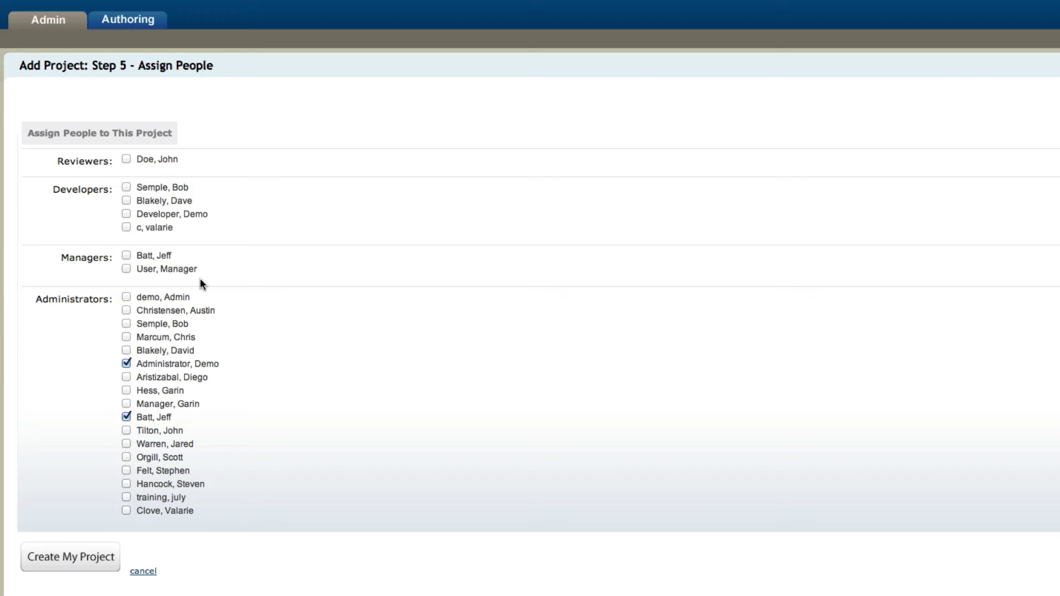
Step: Create Sample Project with the two administrators assigned
click(80, 564)
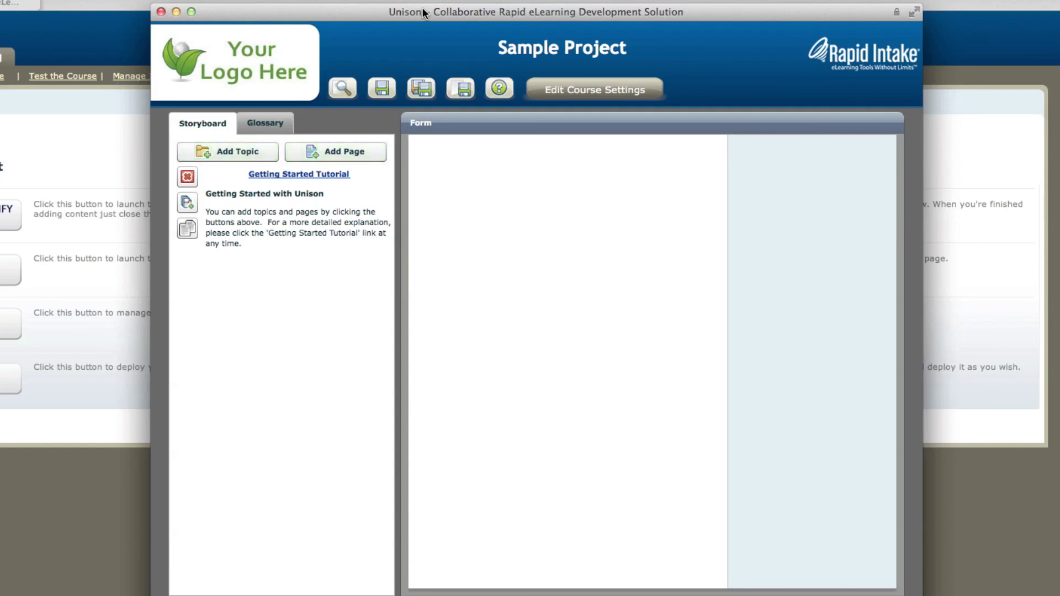
Step: Move the Sample Project editor window slightly to the right
drag(423, 12, 434, 11)
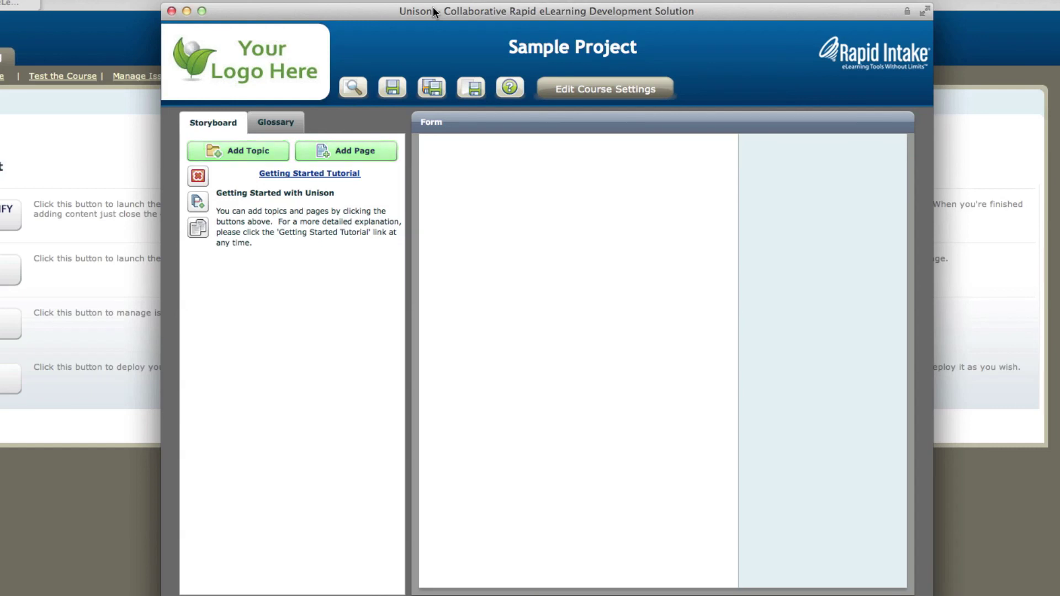